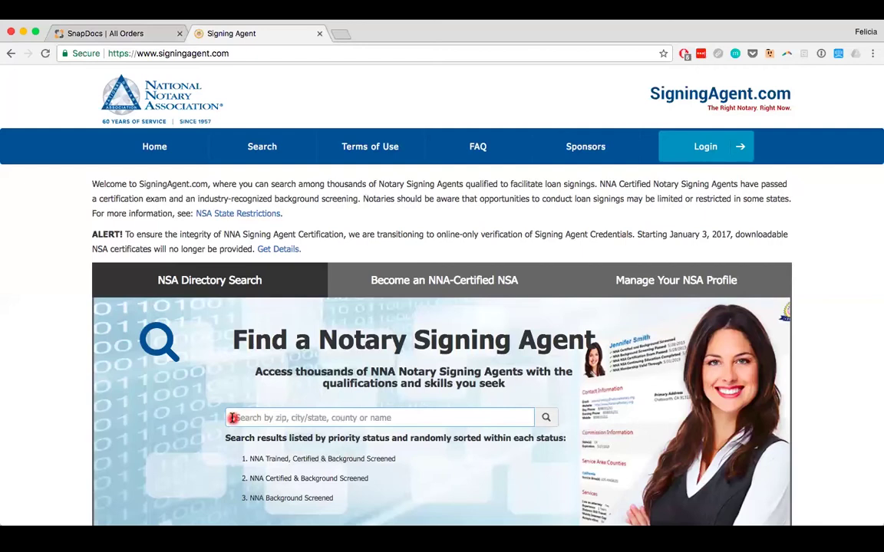
# Switch to Snapdocs, go to Credentials, and save the empty E&O Insurance form
pyautogui.click(132, 34)
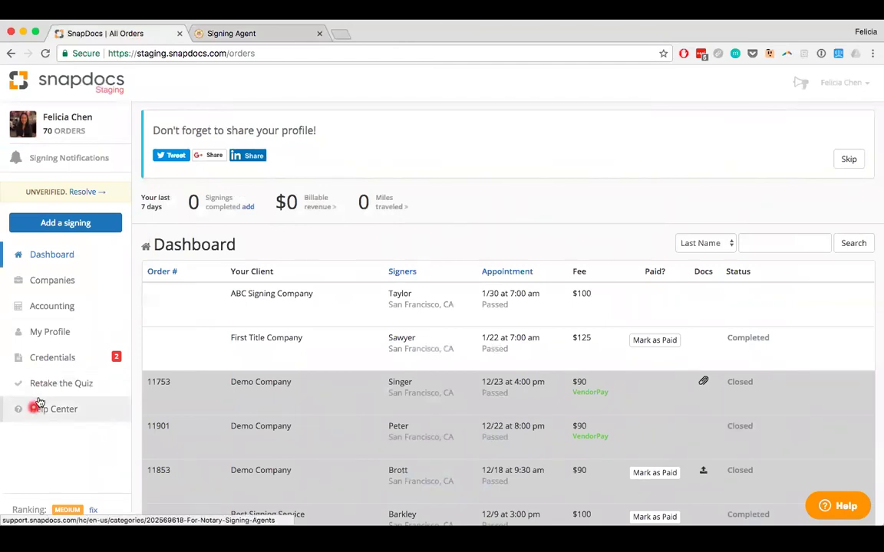
pyautogui.click(50, 359)
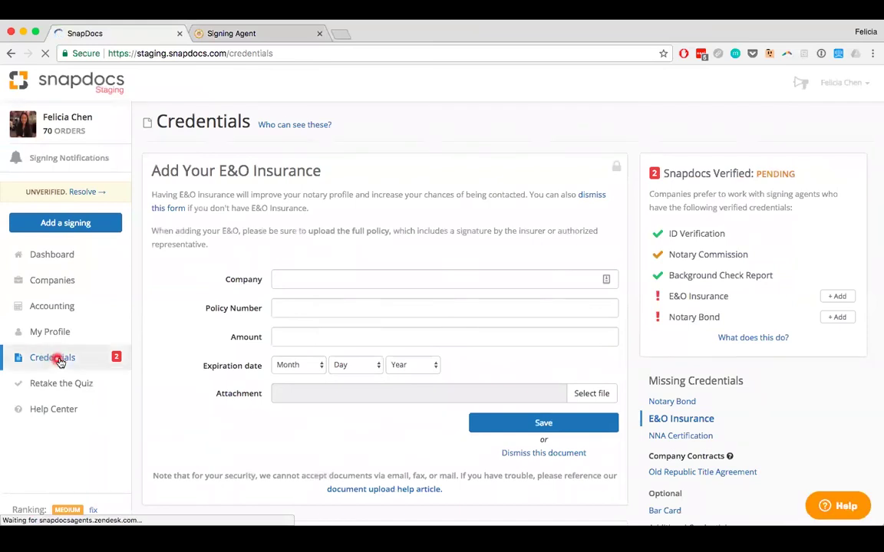
pyautogui.click(564, 426)
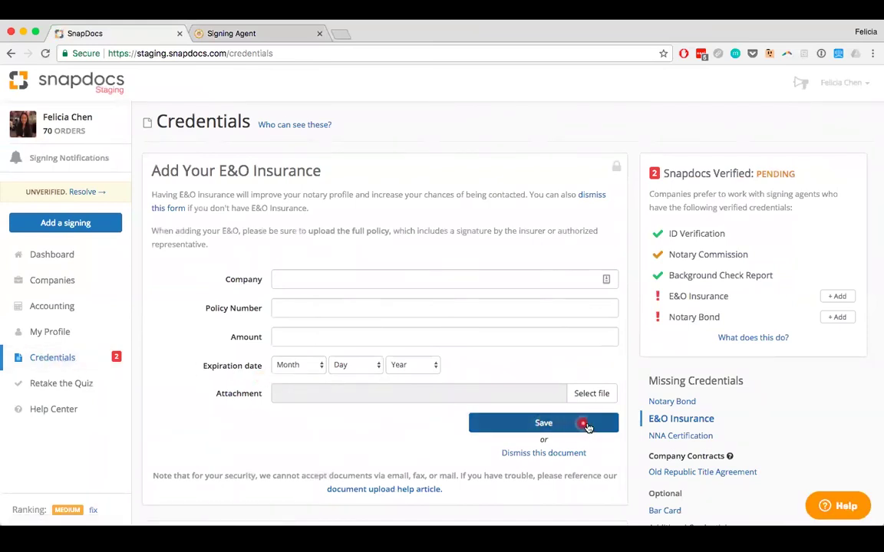
pyautogui.click(642, 383)
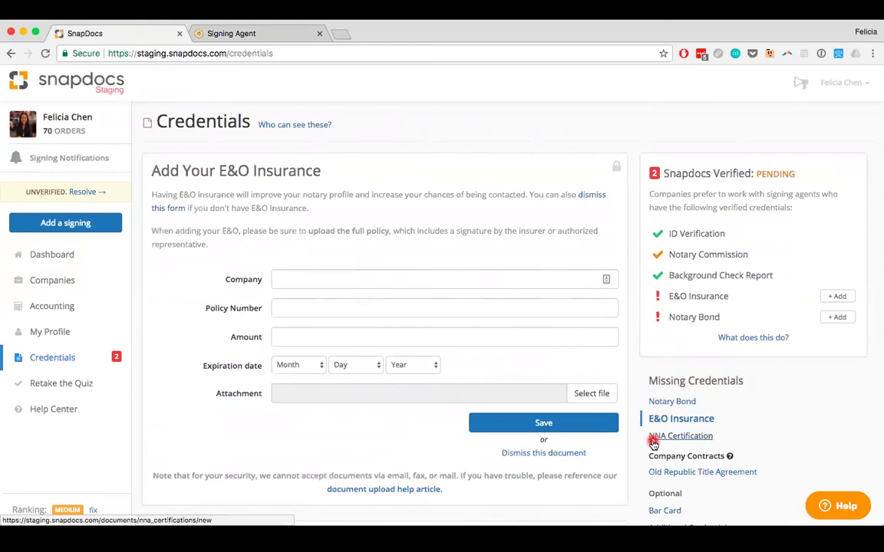
# Choose NNA Certification from the Missing Credentials list
pyautogui.click(665, 442)
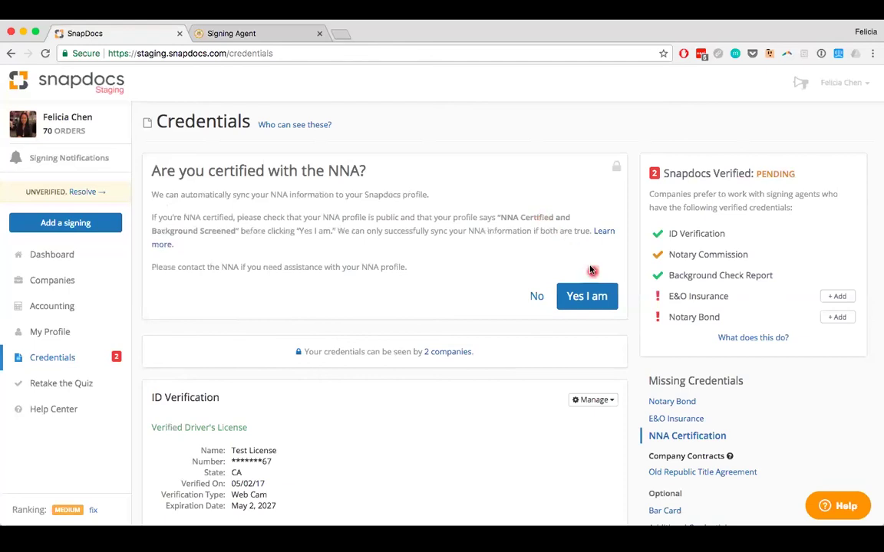
# Answer 'Yes I am' to being NNA certified, so details sync within 48 hours
pyautogui.click(598, 297)
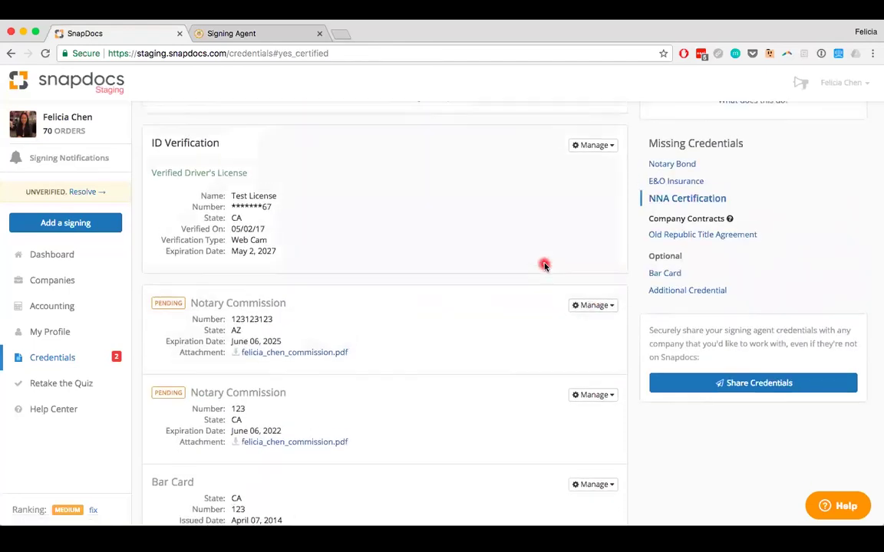
pyautogui.scroll(2, 544, 265)
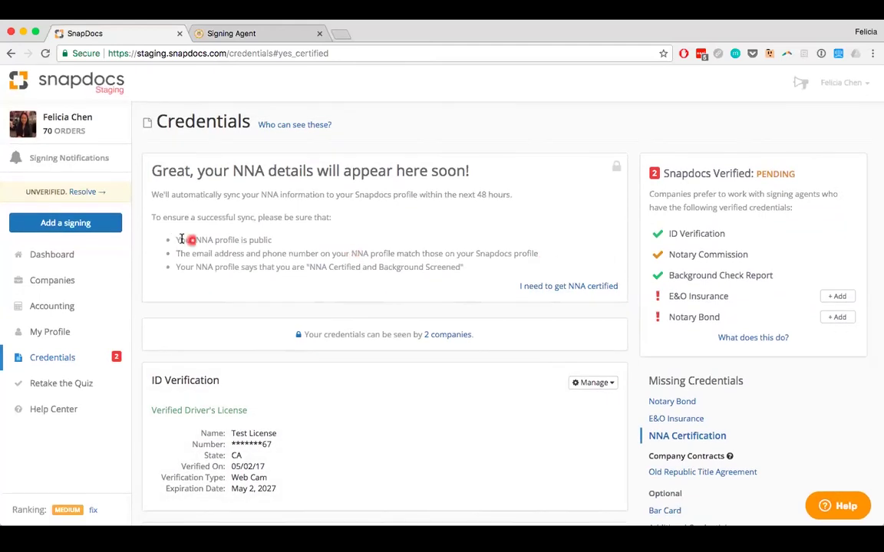